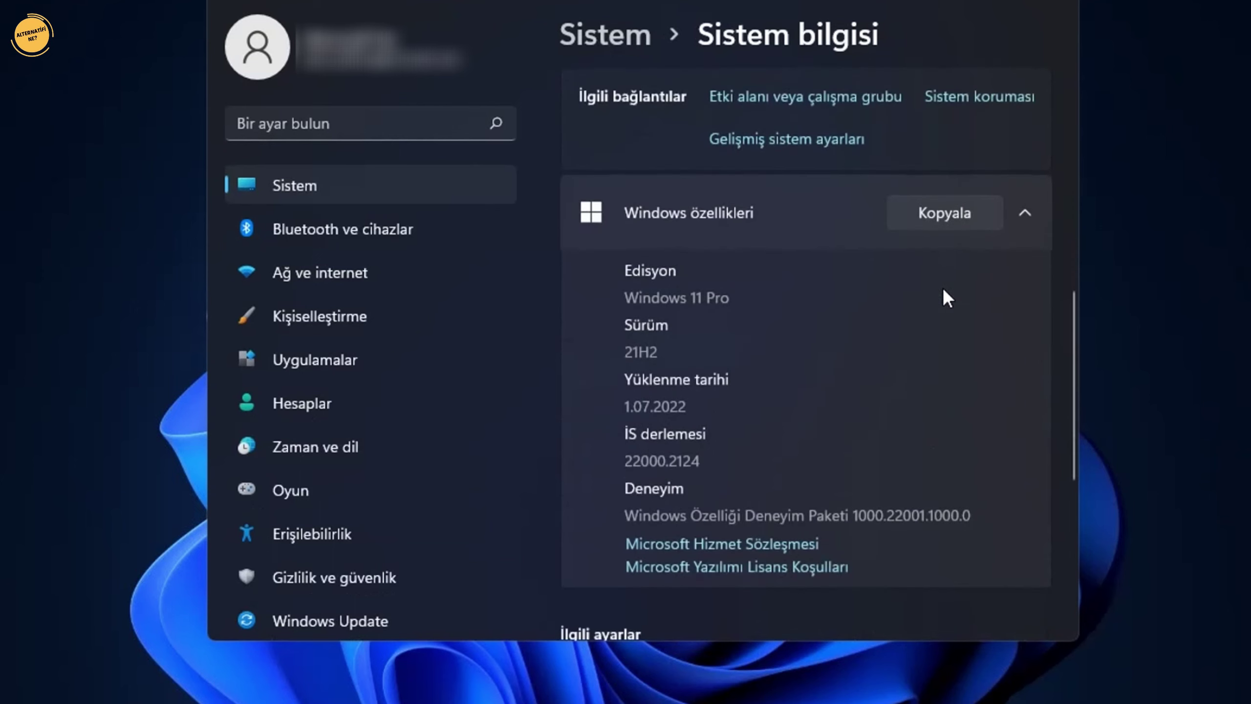
- Review the Windows specifications in the system information and the Microsoft PC Manager download page
scroll(941, 286, down, 2)
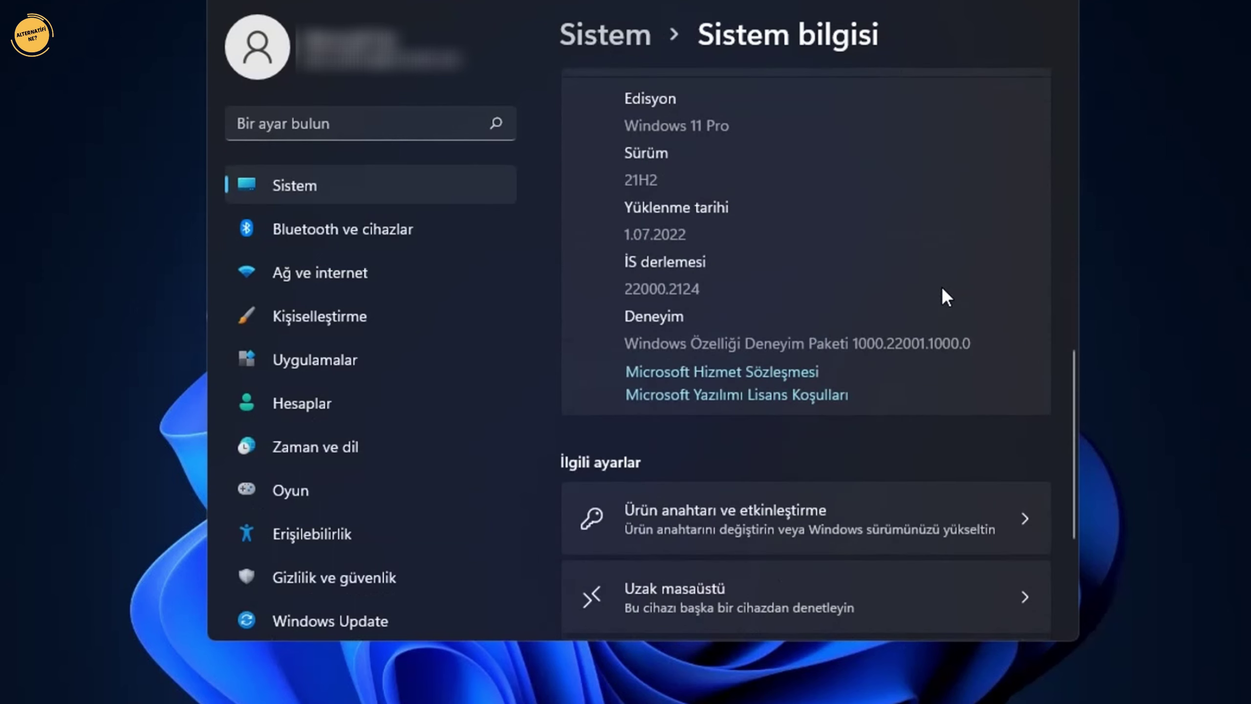
scroll(940, 285, down, 5)
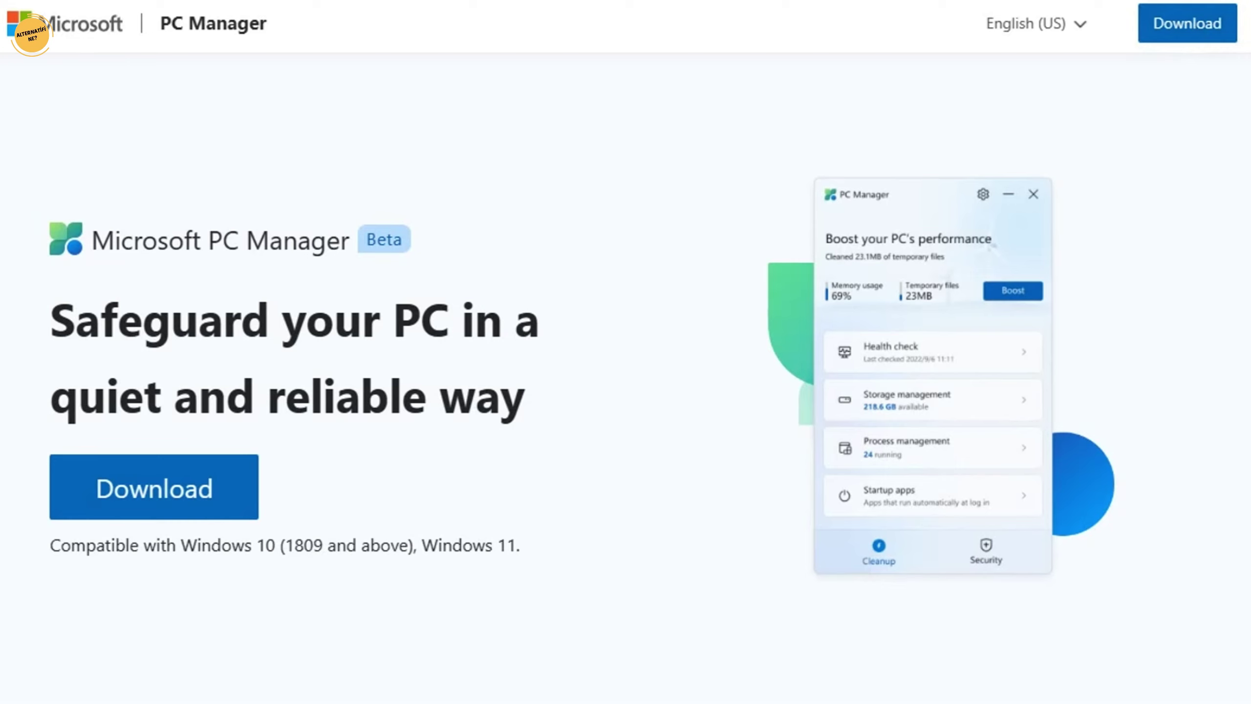
scroll(625, 351, down, 5)
scroll(626, 352, up, 5)
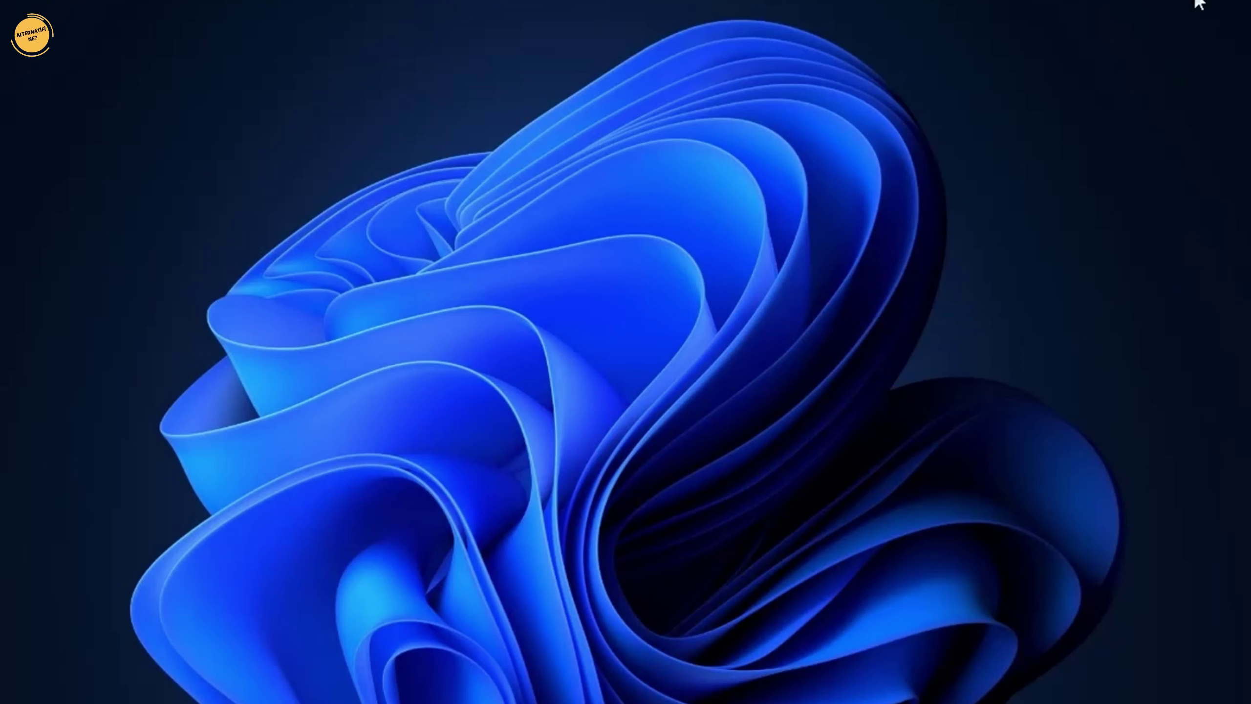
- Open Microsoft PC Manager and run a PC boost to free up memory and temporary files
key(super)
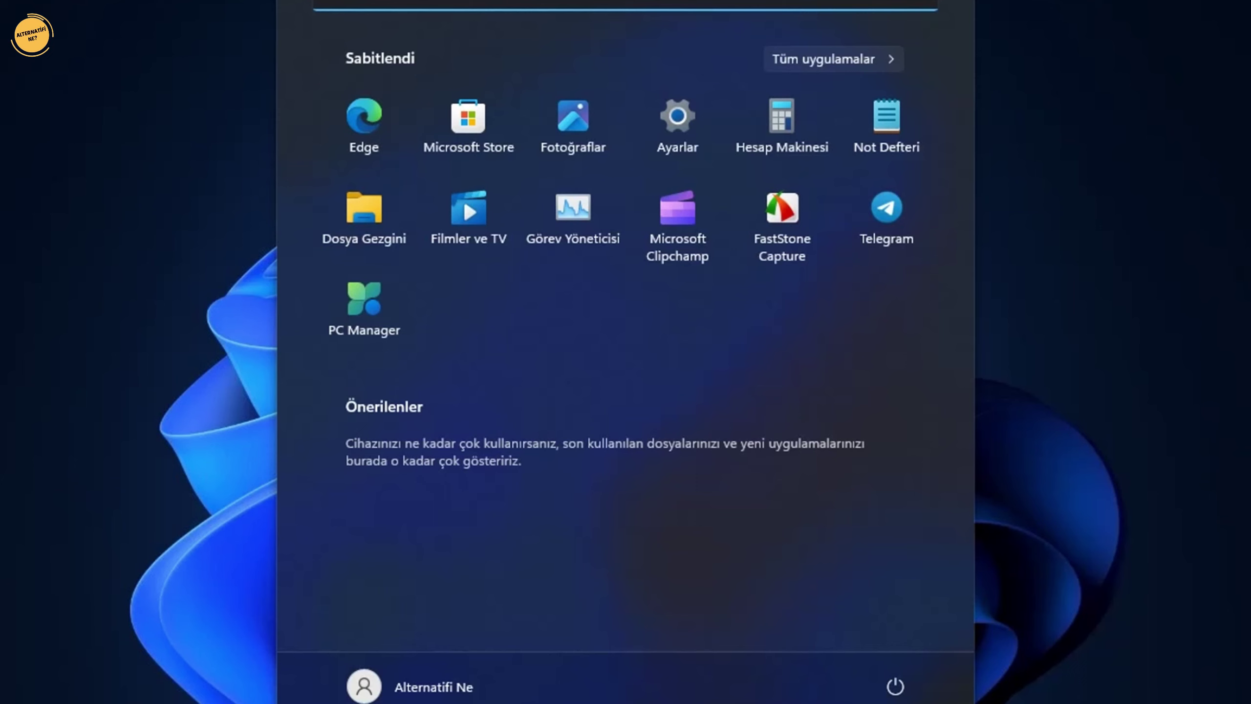
click(375, 311)
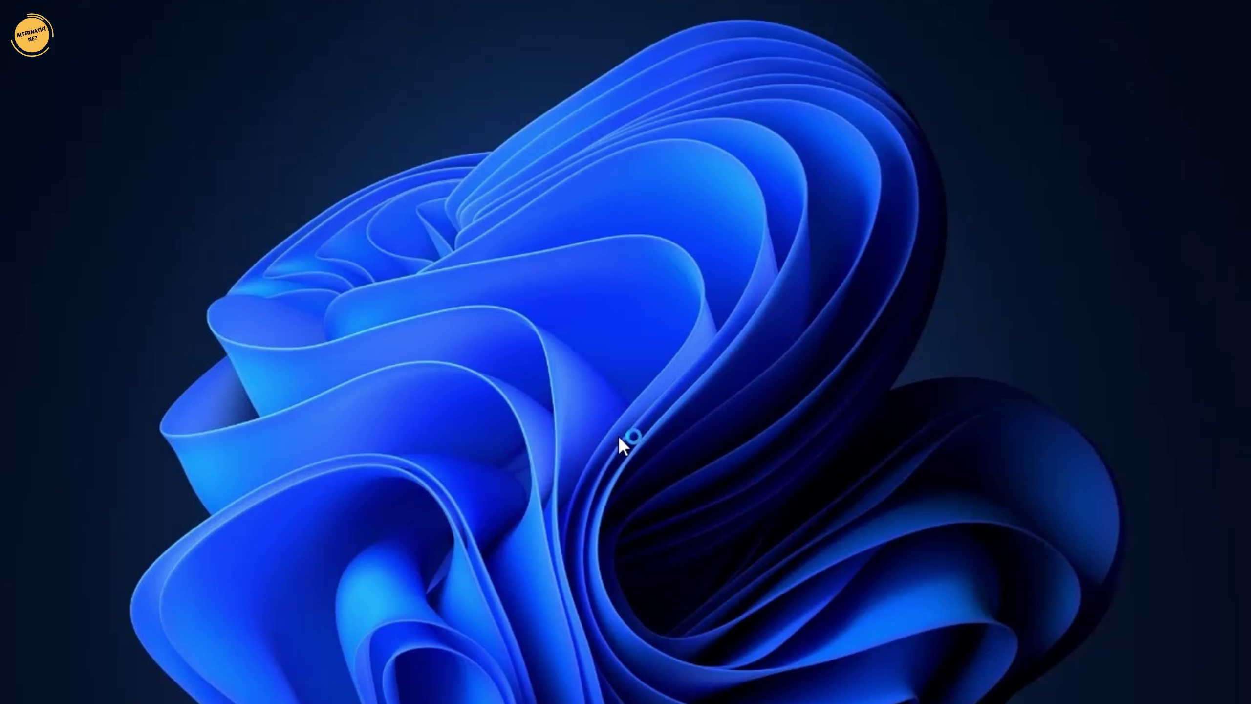
click(1132, 702)
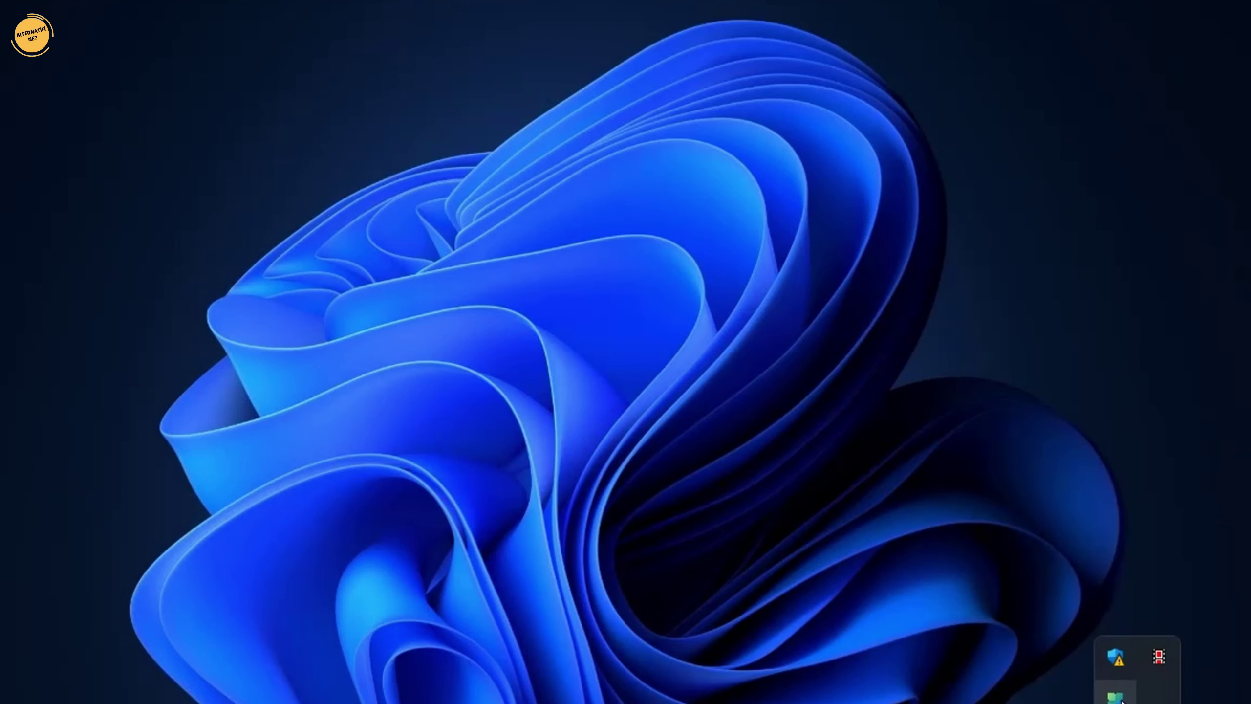
click(1117, 696)
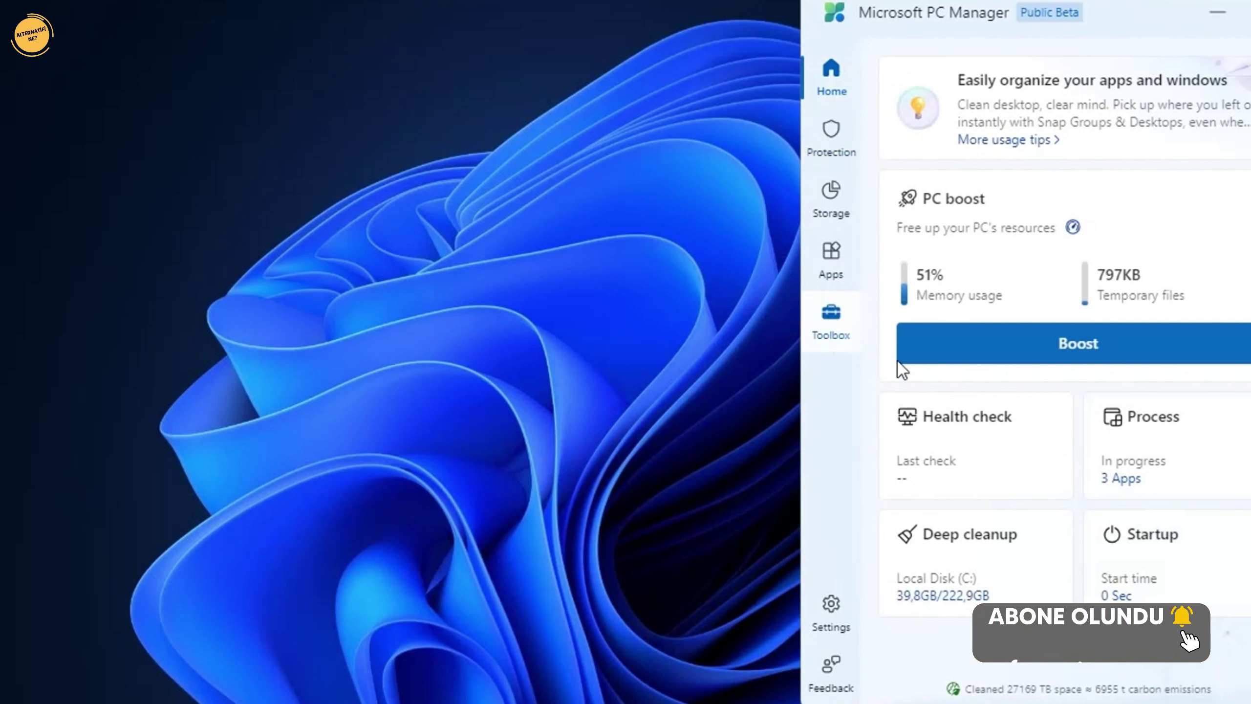
click(1080, 344)
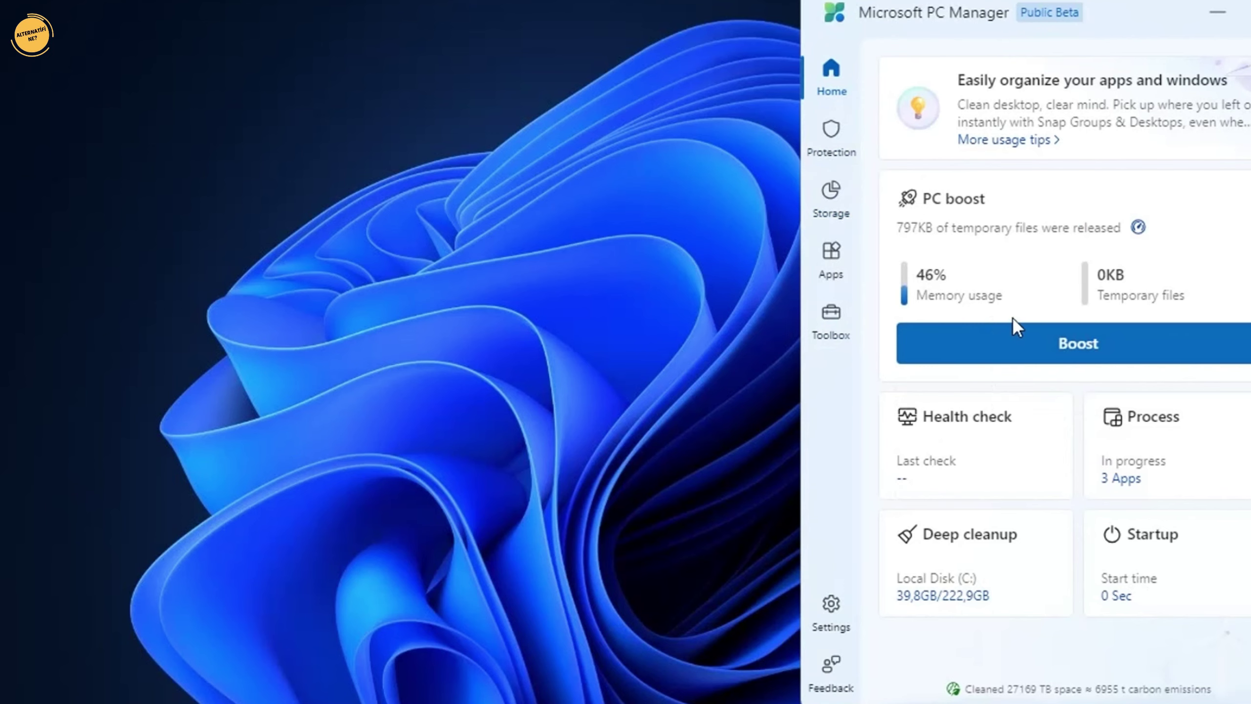
- Try toggling Smart boost and automatic start at Windows sign-in in the settings, restore both options and return to the Home page
click(839, 623)
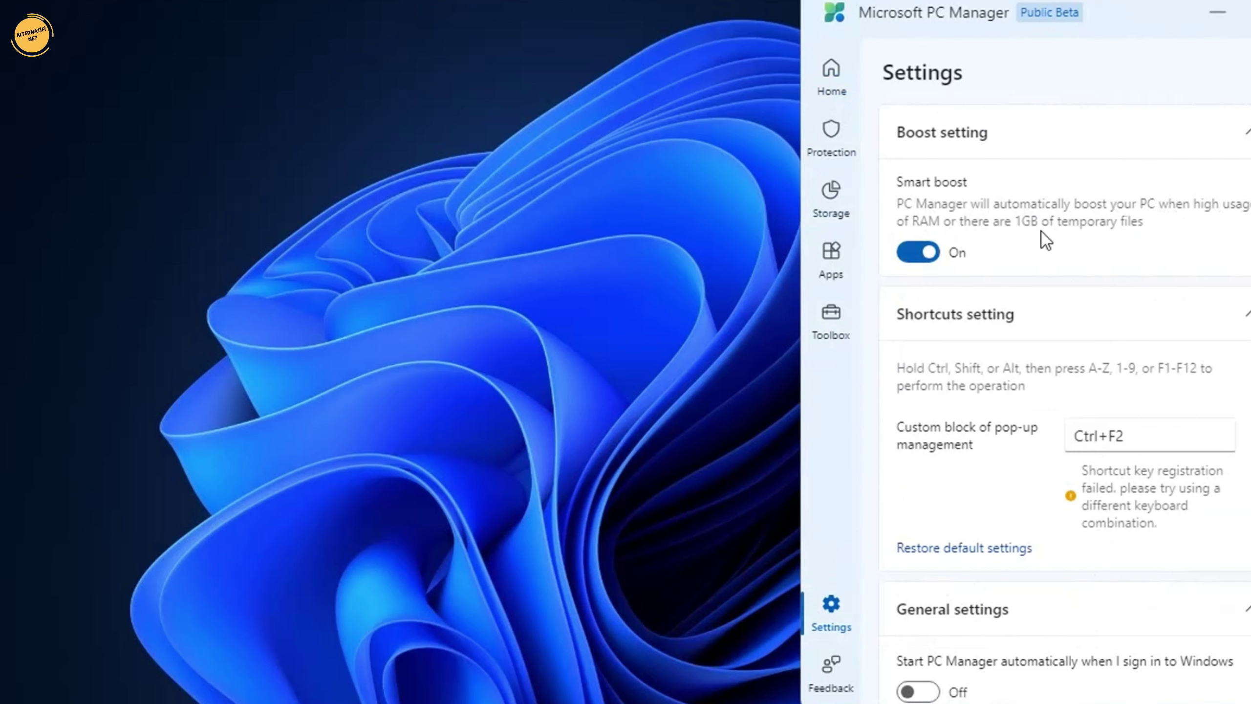
click(924, 261)
click(926, 259)
scroll(1030, 276, down, 5)
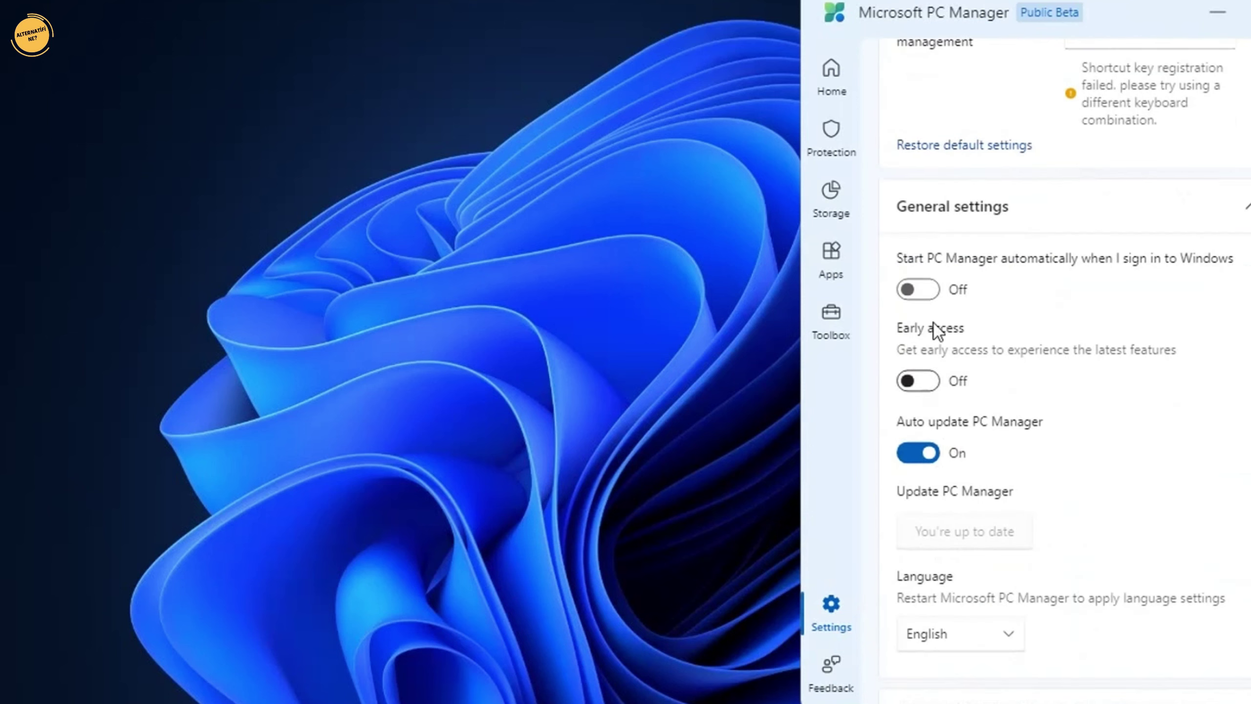
click(919, 291)
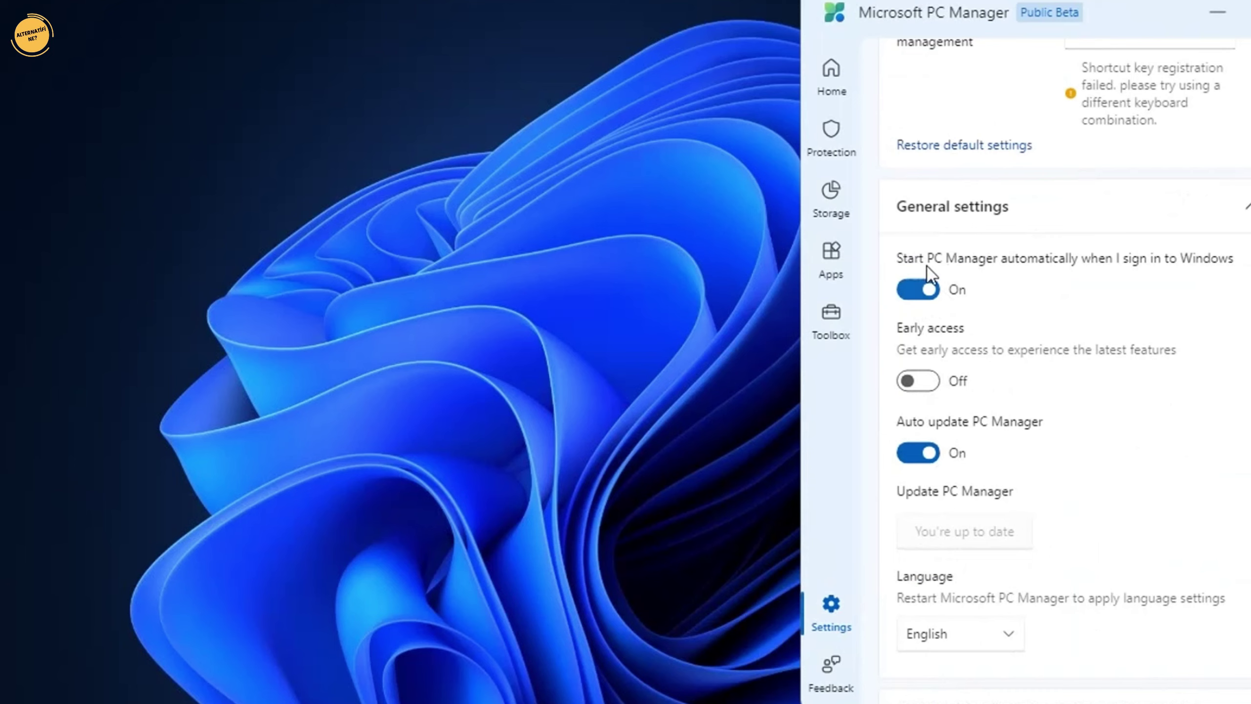
click(926, 294)
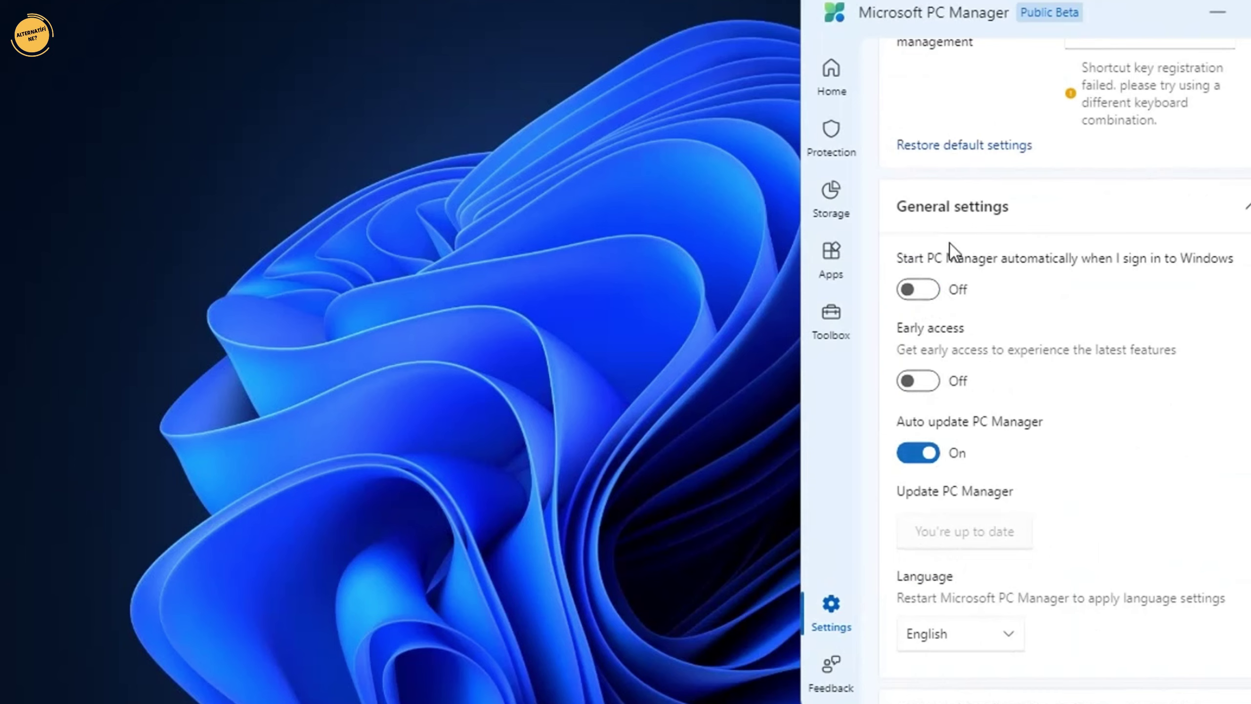
click(844, 81)
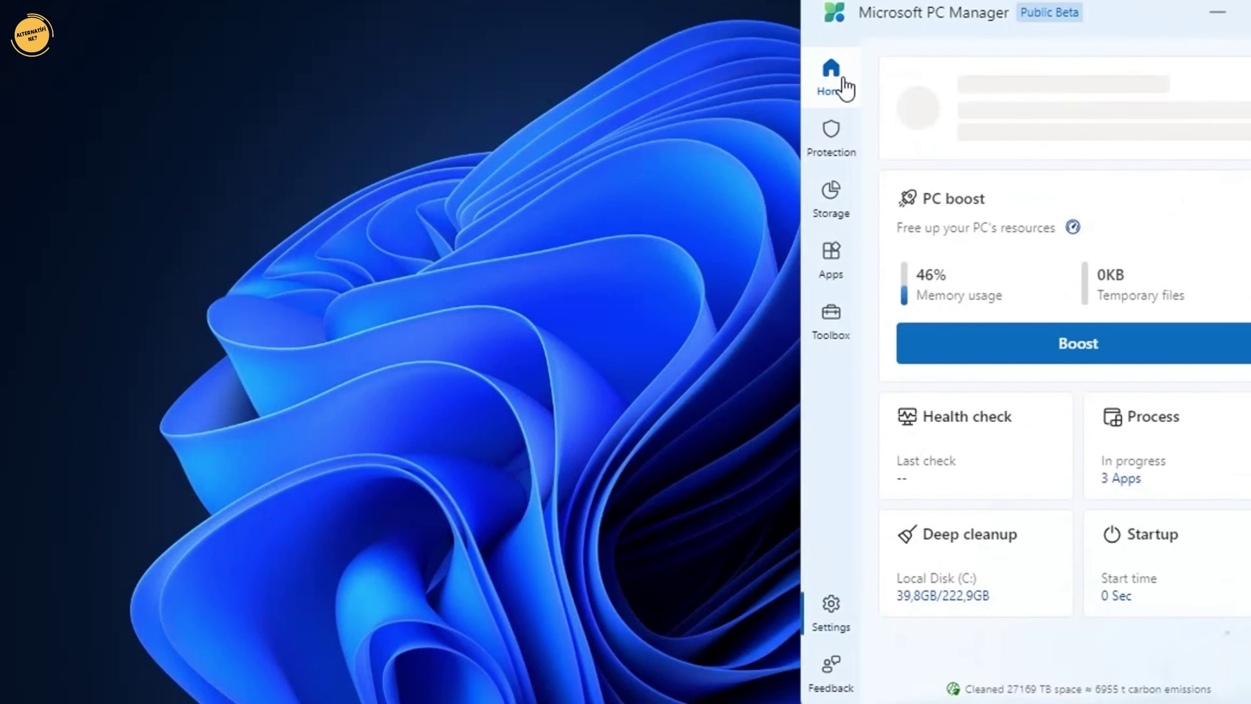
- Examine the system protection features and the default app assignments under Restore default apps
click(832, 147)
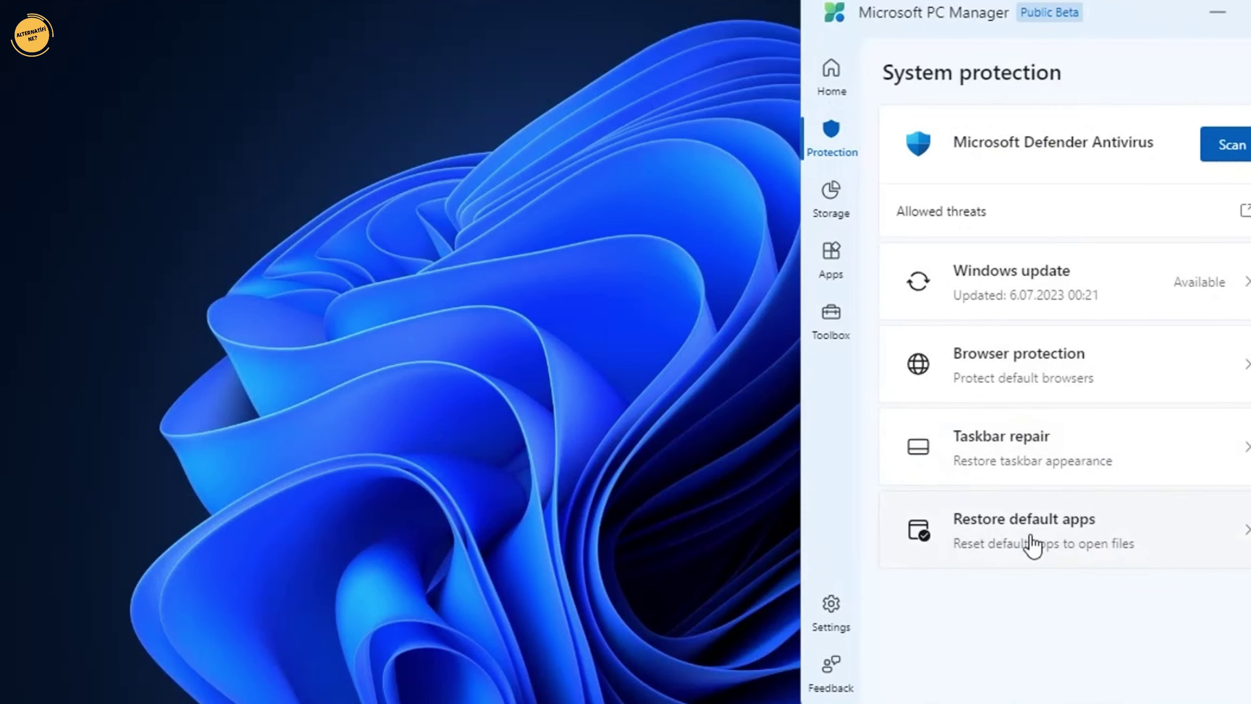
click(1196, 543)
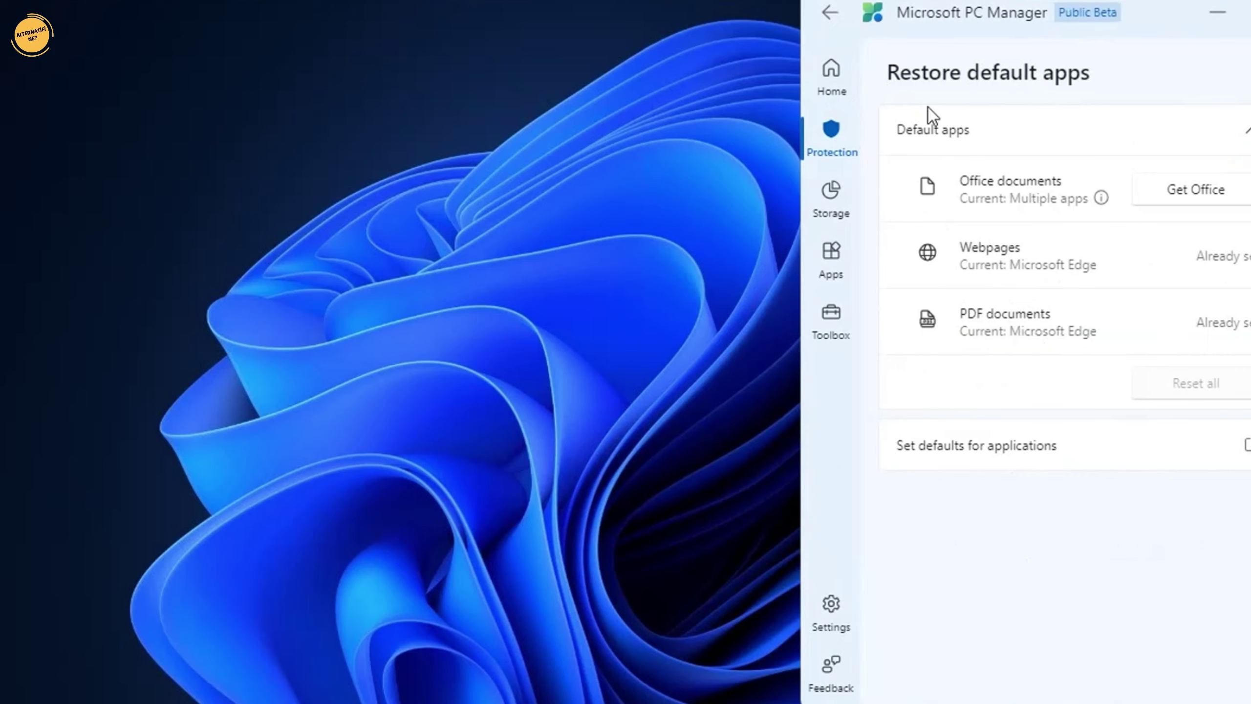
click(829, 13)
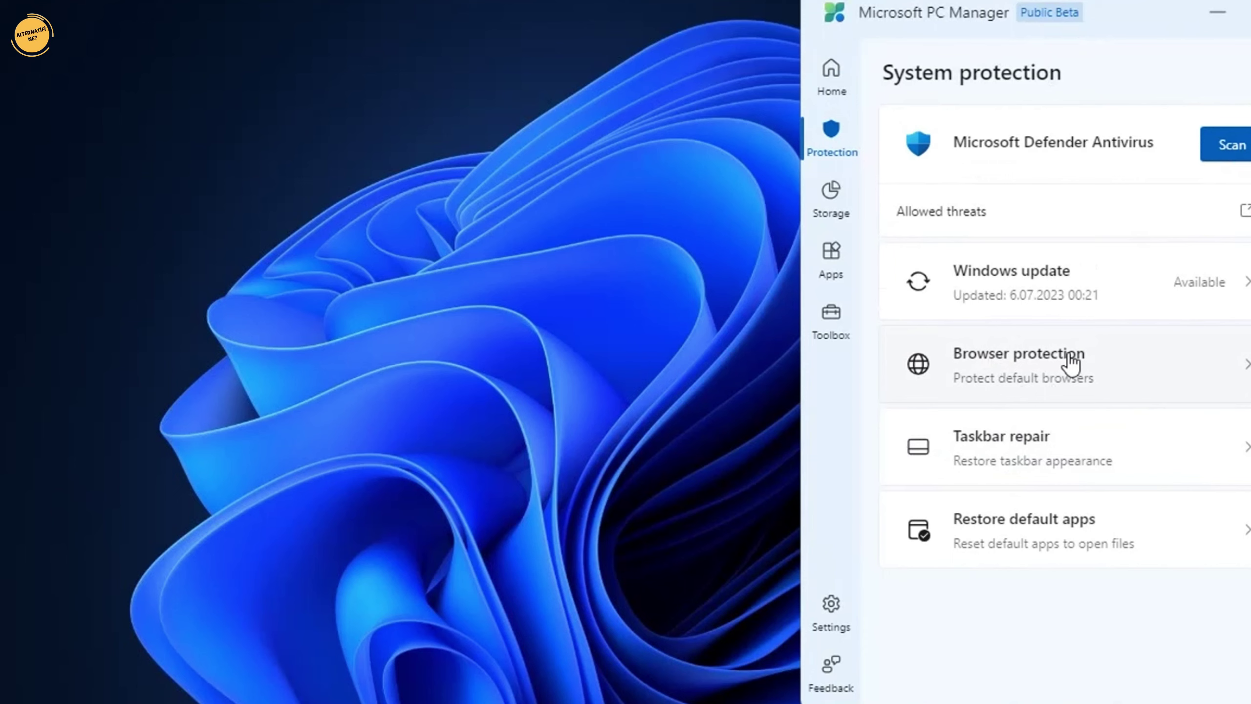
- Run a Deep cleanup scan of the storage and clean all listed items, including Edge temporary files
click(831, 202)
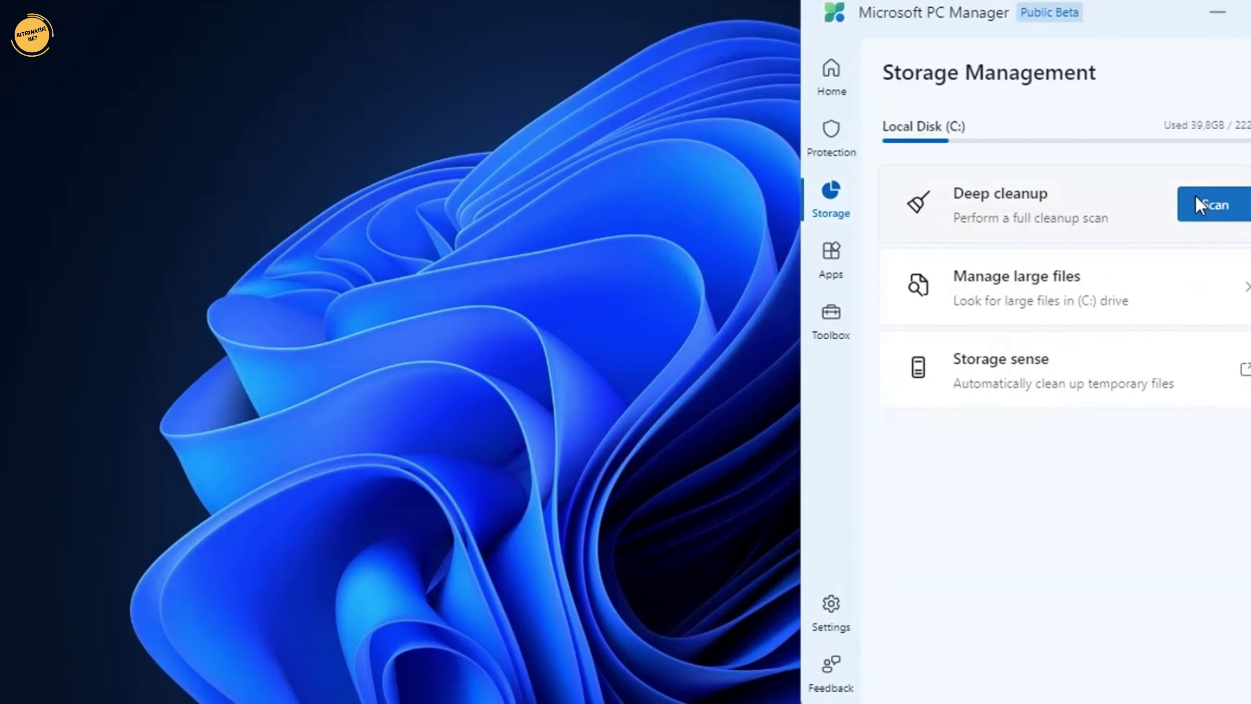
click(1226, 213)
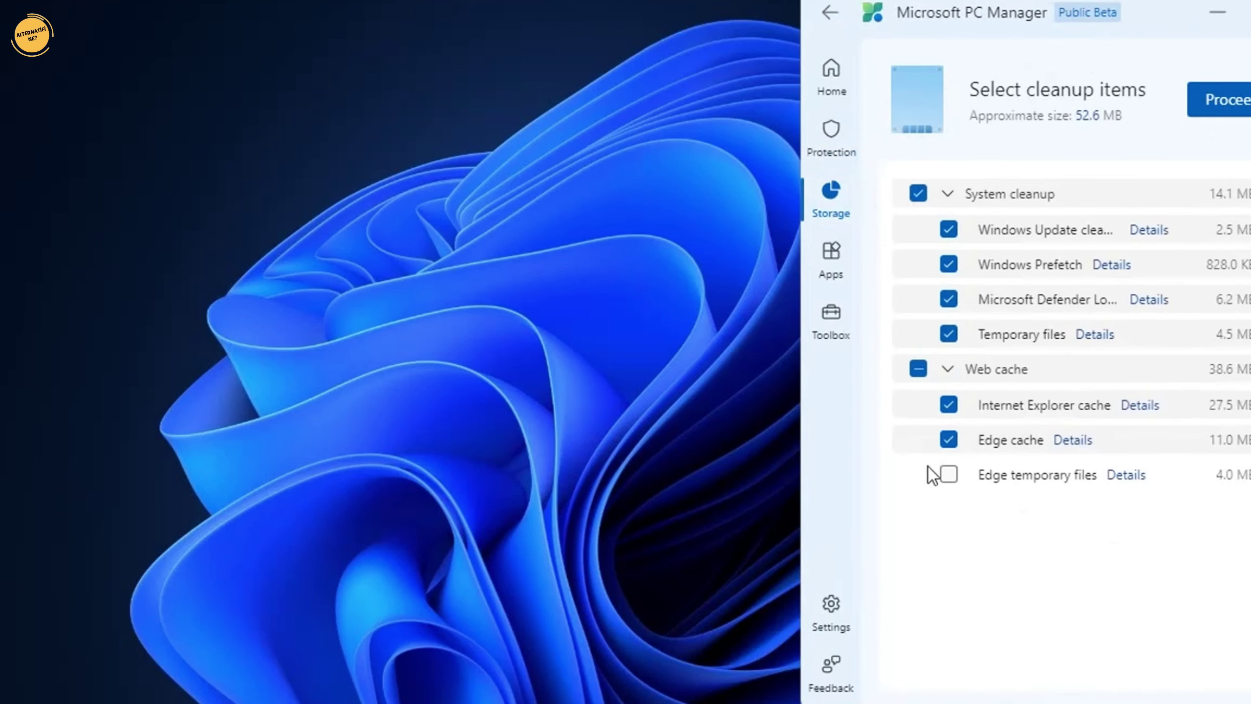
click(951, 475)
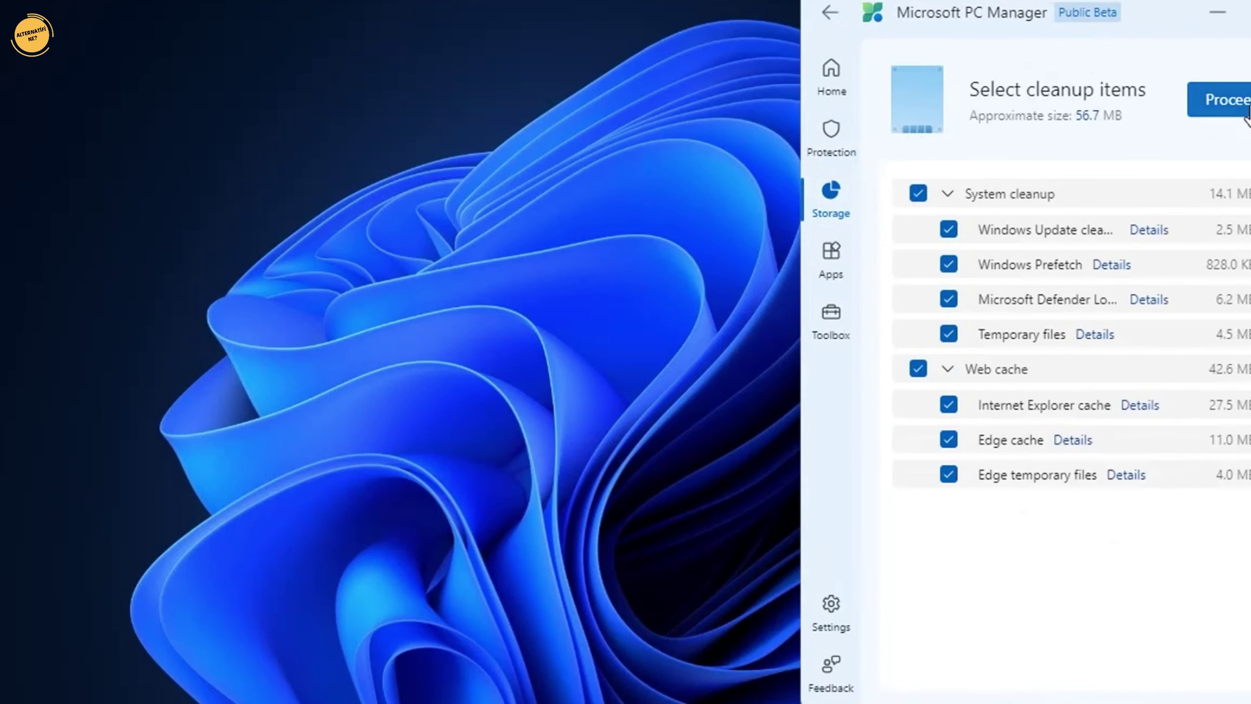
click(1220, 100)
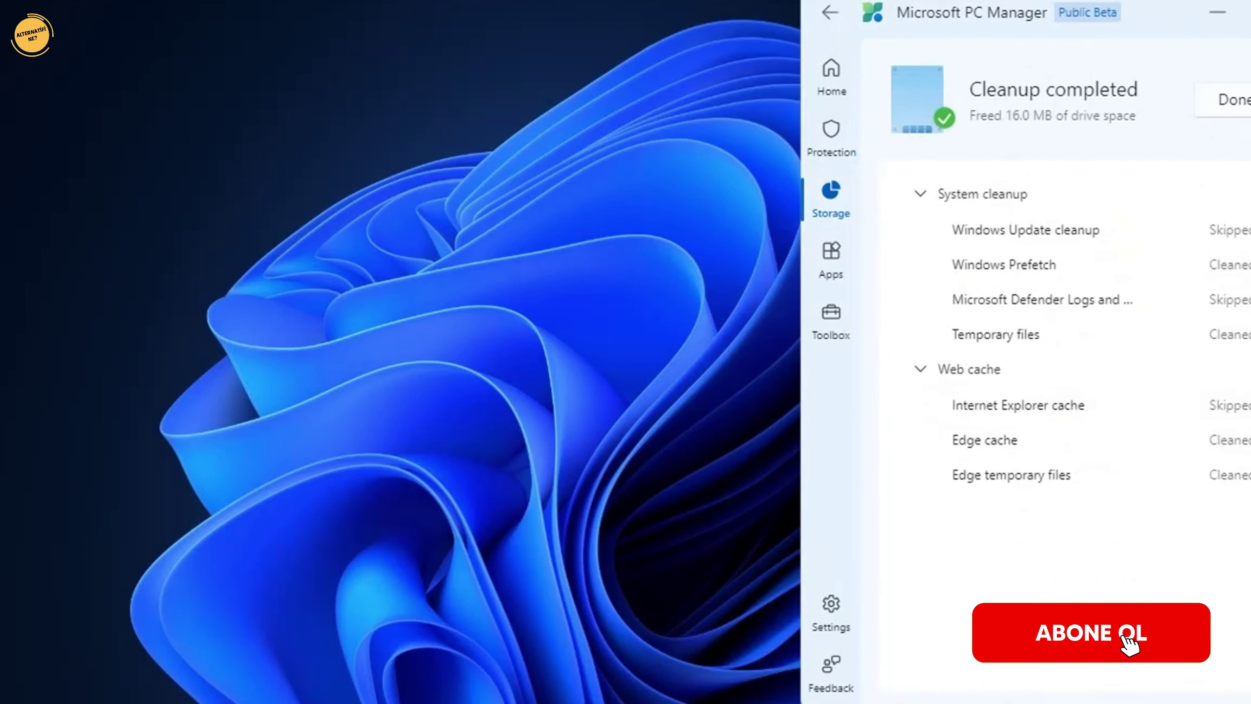
click(1243, 101)
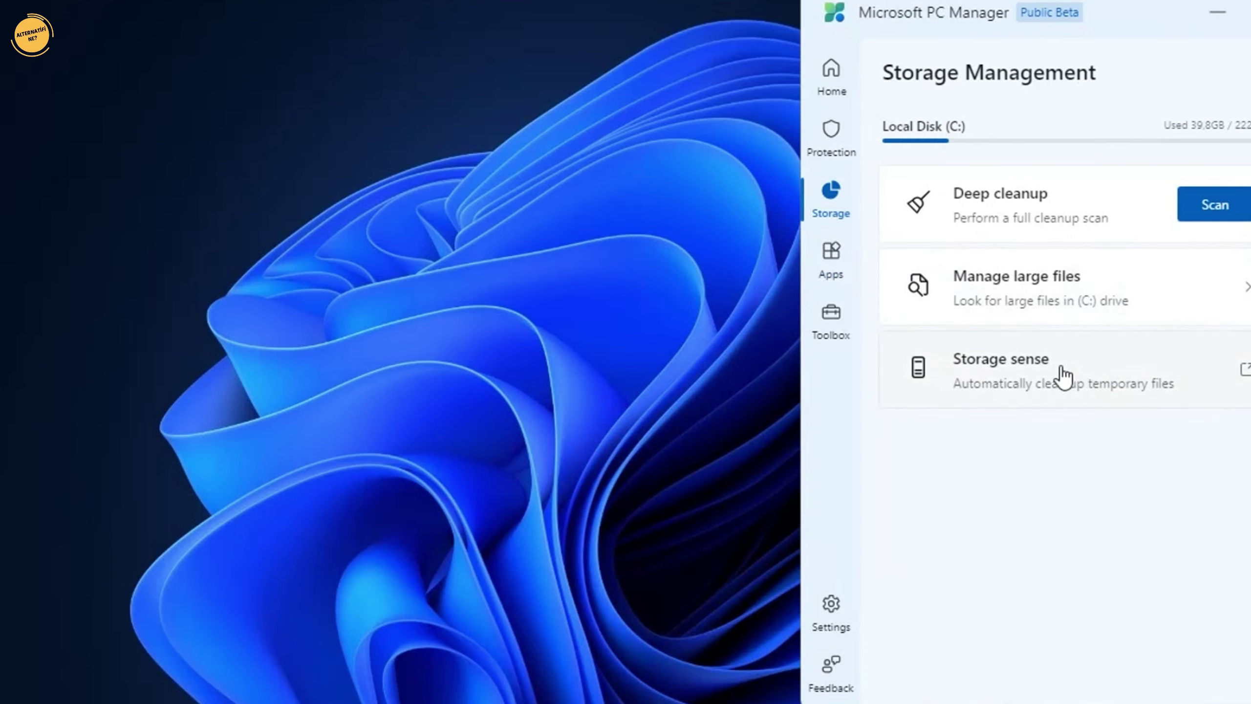
- Examine the running processes and the startup apps in App management
click(832, 260)
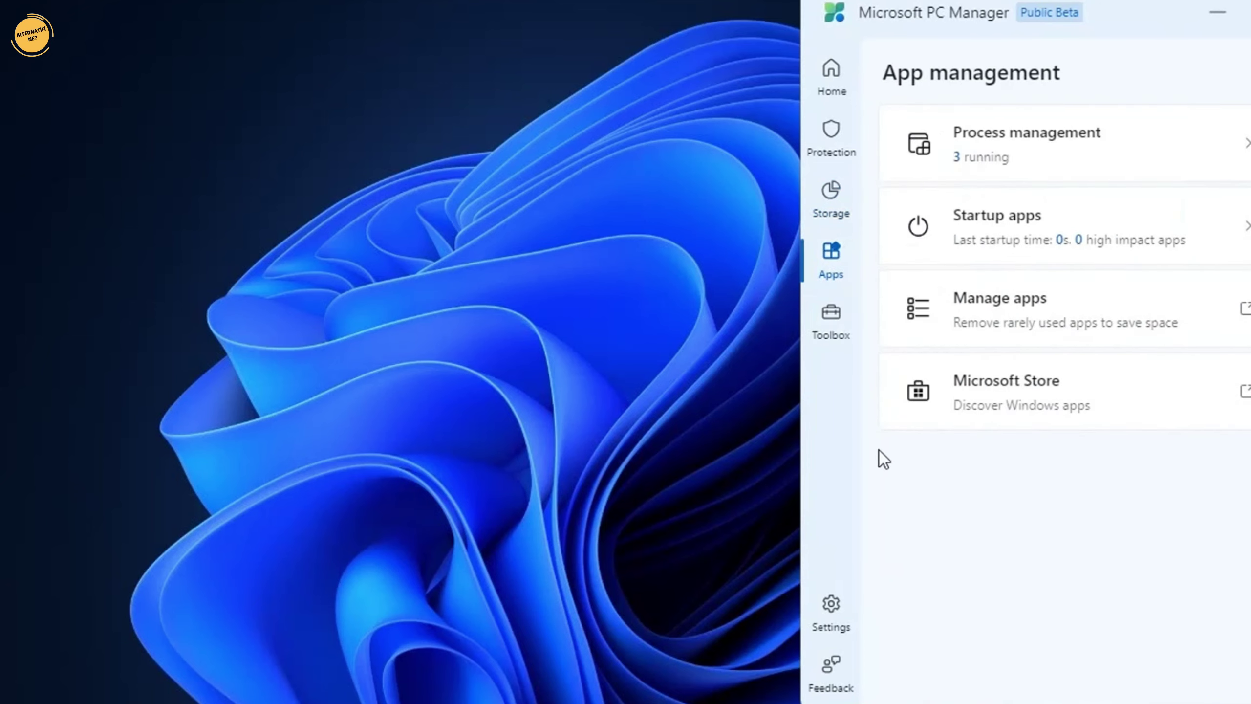
click(1038, 145)
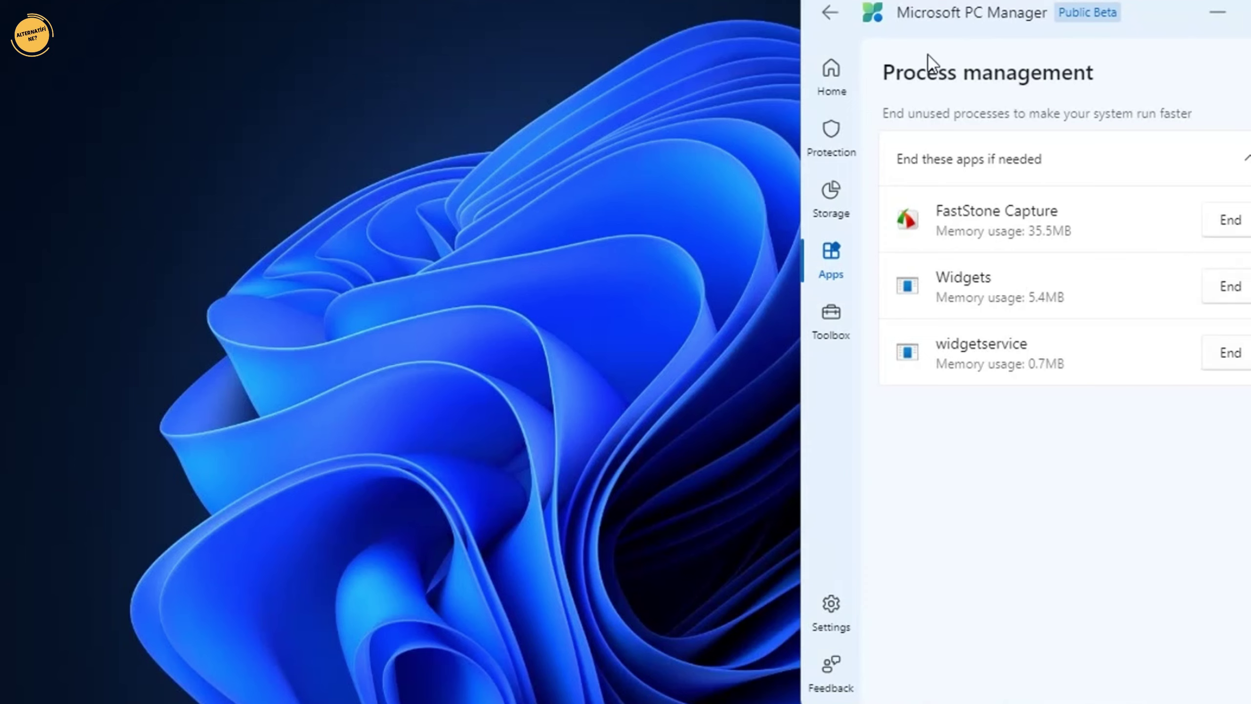
click(830, 13)
click(1111, 210)
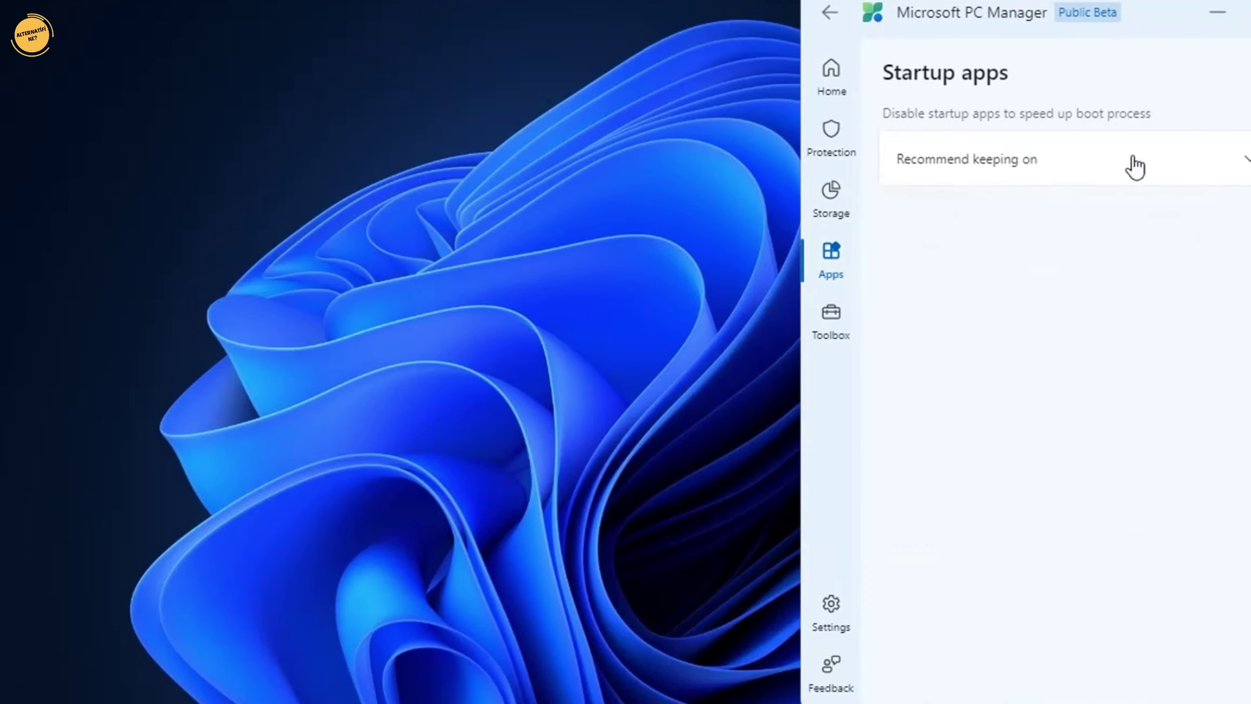
click(1227, 176)
click(1227, 176)
click(830, 13)
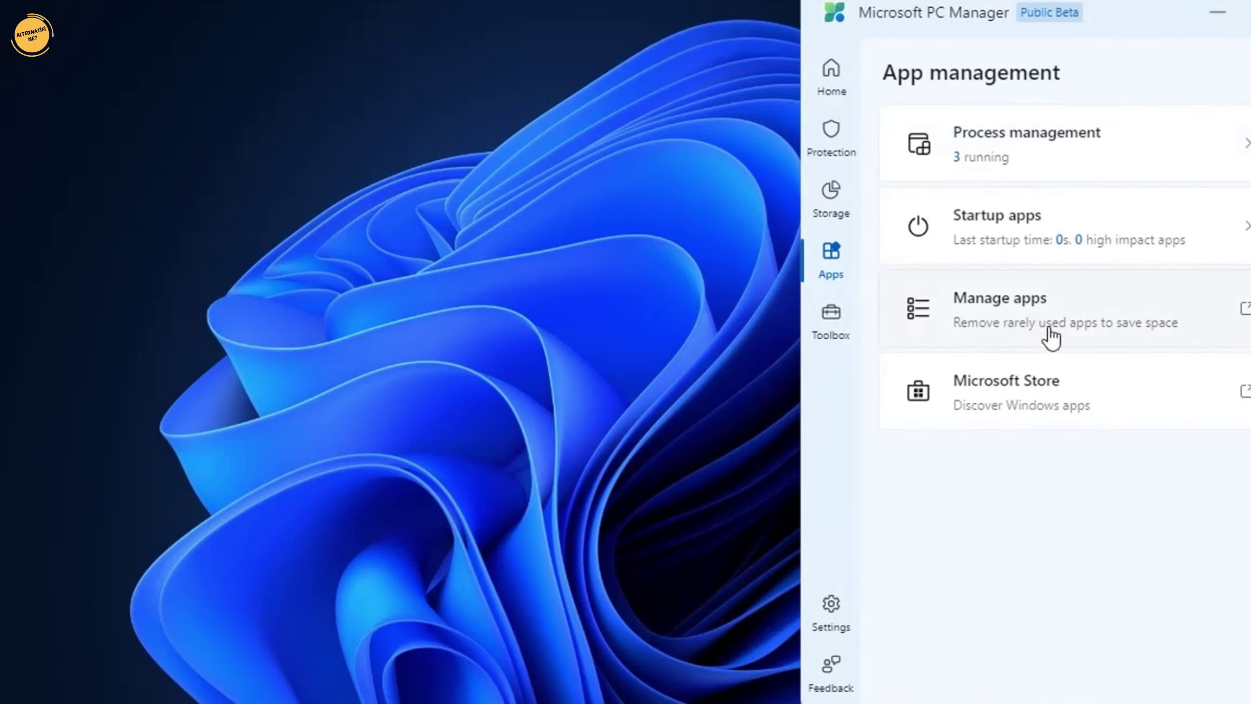
- Show the Toolbox toolbar on the desktop and move it slightly lower
click(845, 326)
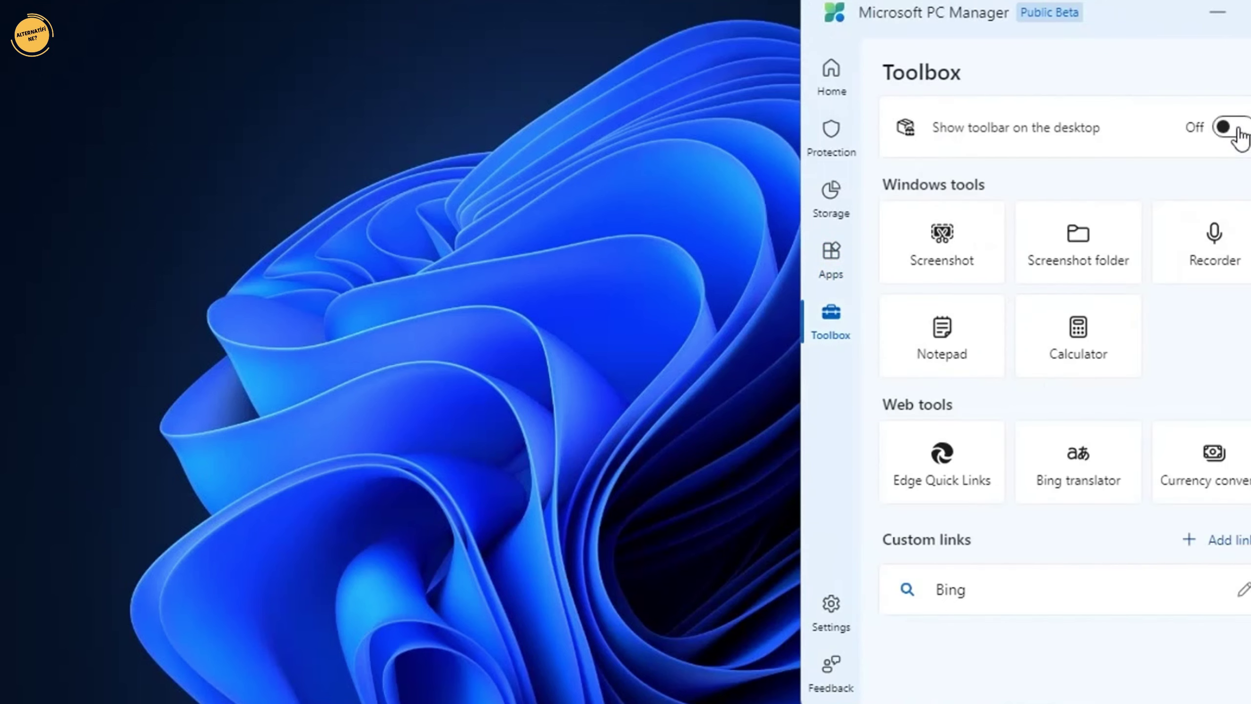
click(1207, 131)
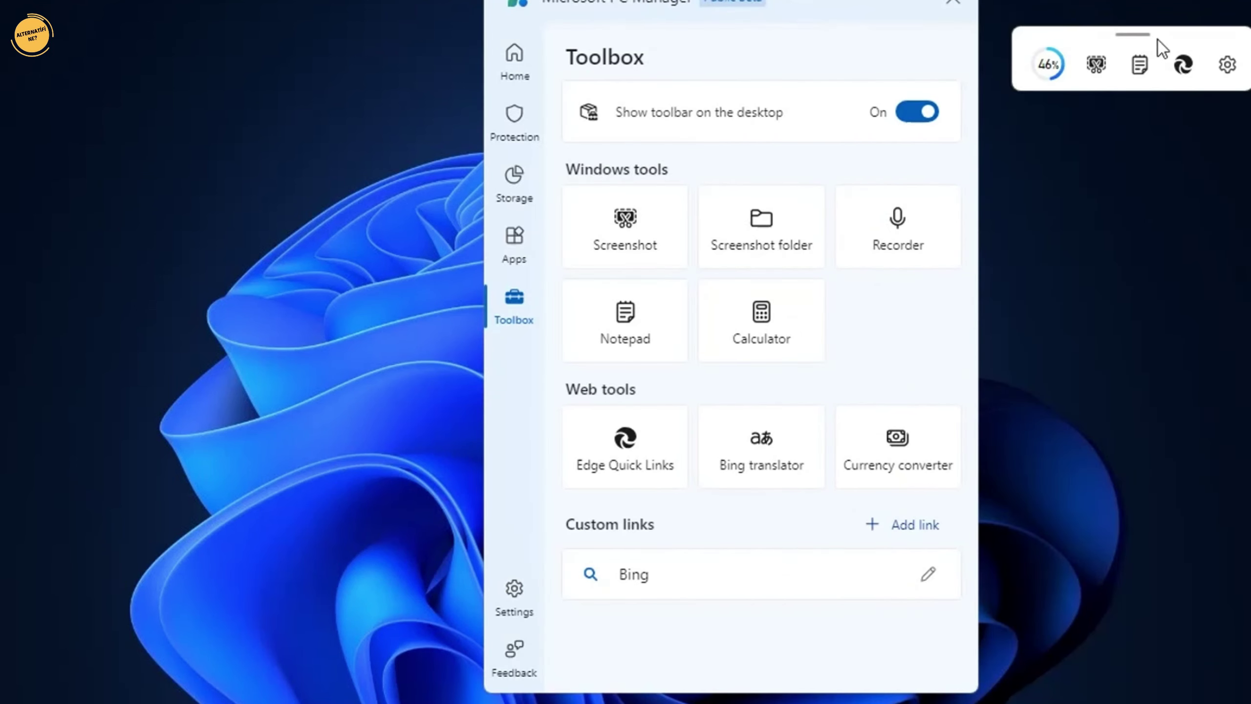
drag(1142, 37, 1155, 101)
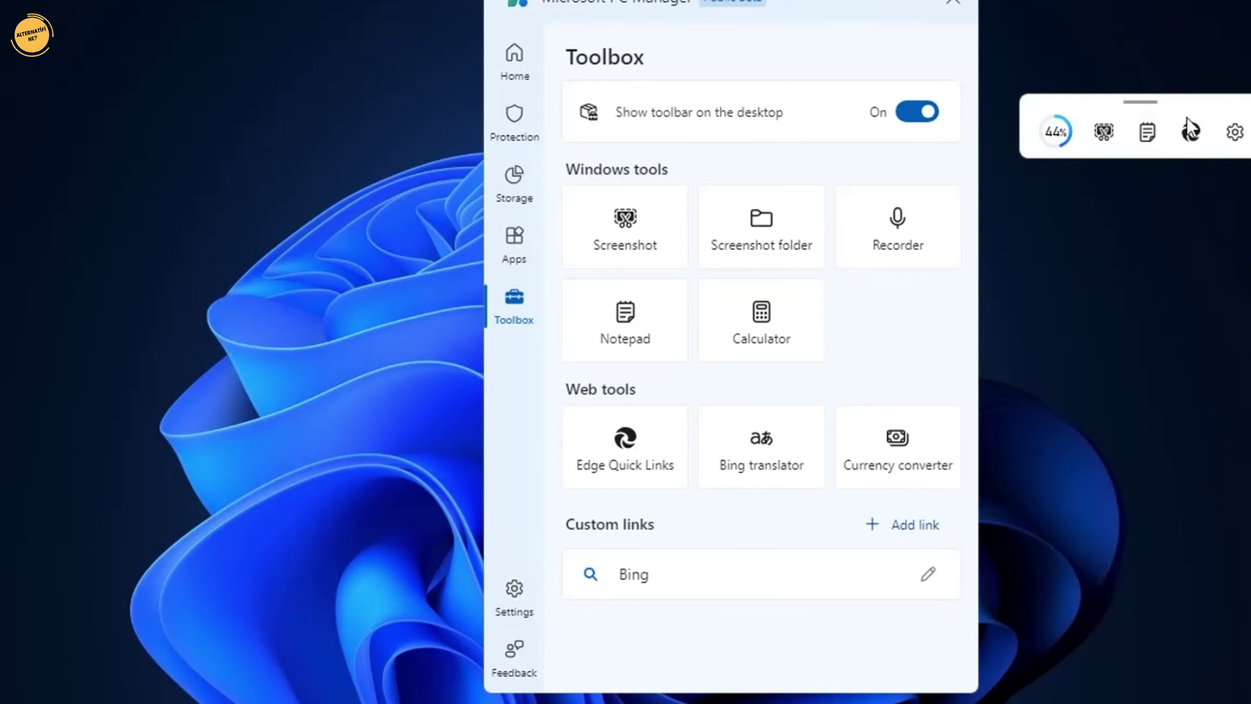
- Try the desktop toolbar's memory boost, Notepad and Edge Quick Links tools, closing Notepad again
click(1054, 132)
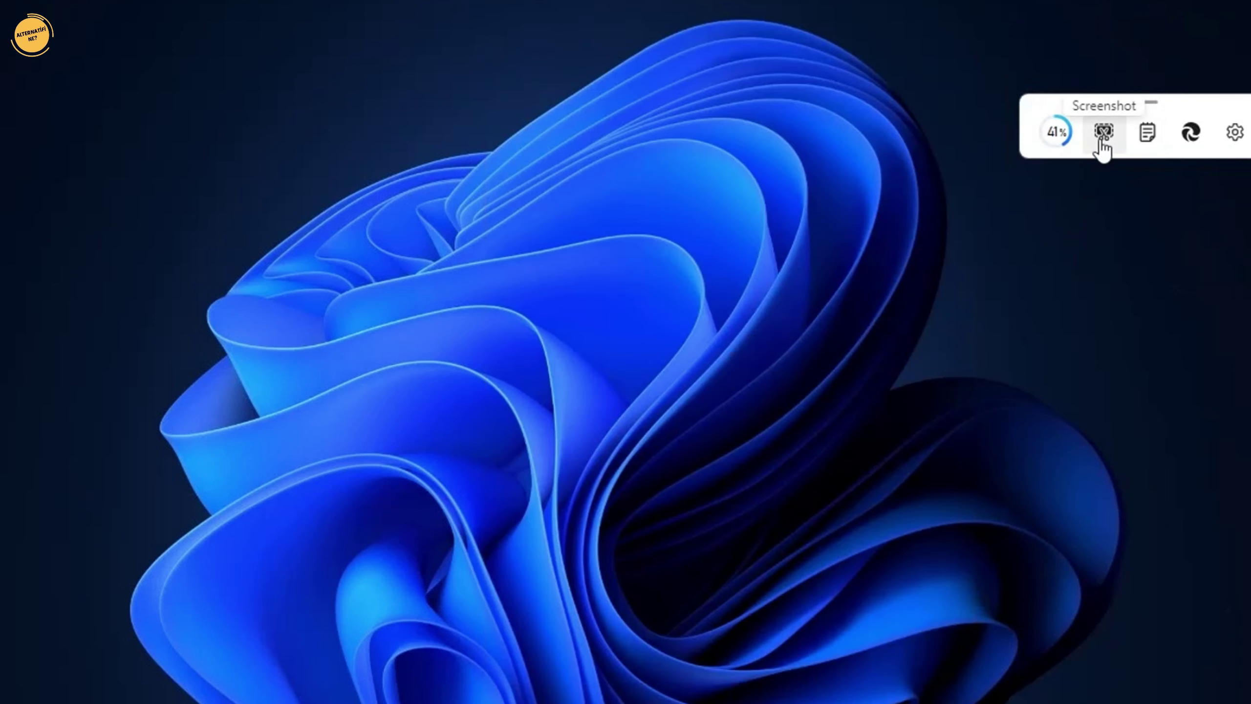
click(1147, 143)
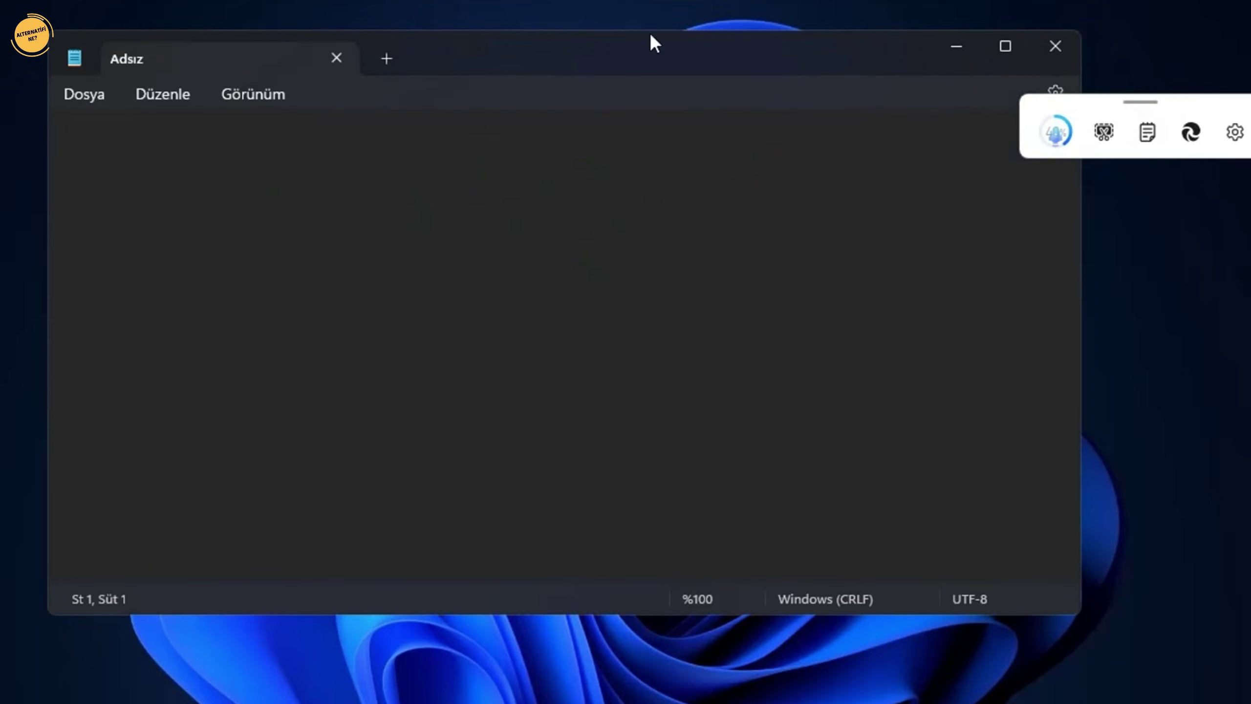
click(1061, 51)
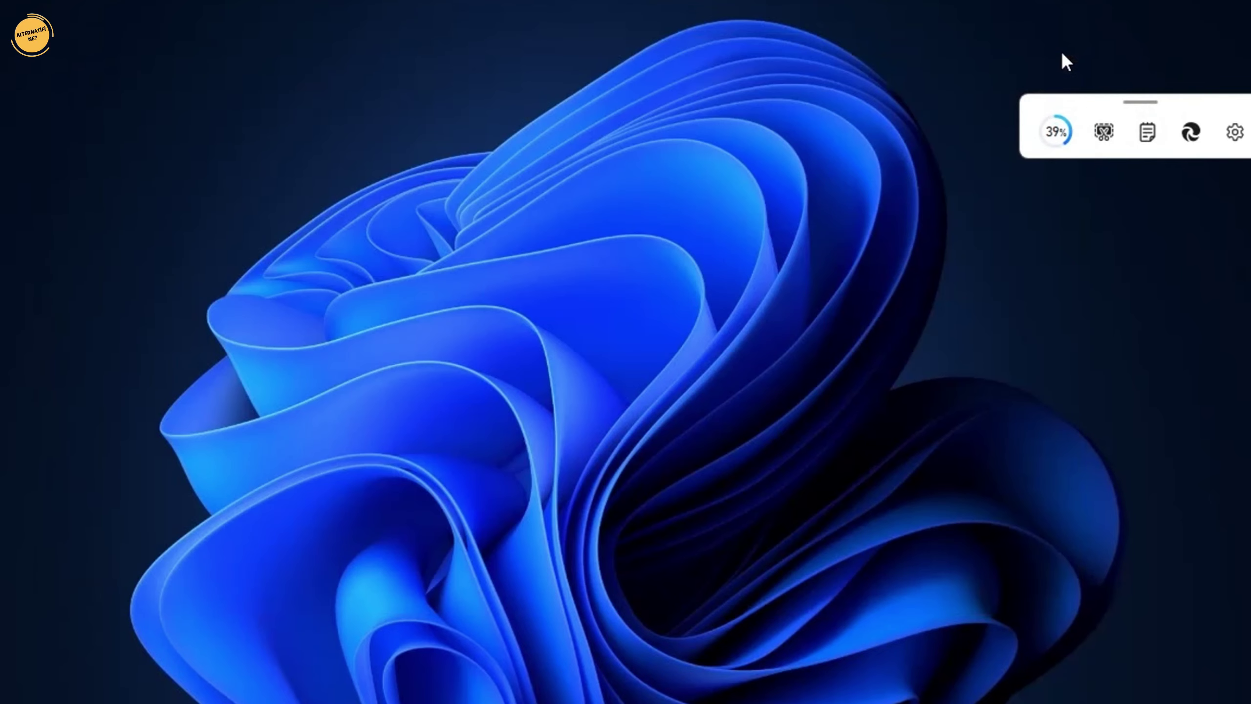
click(1194, 134)
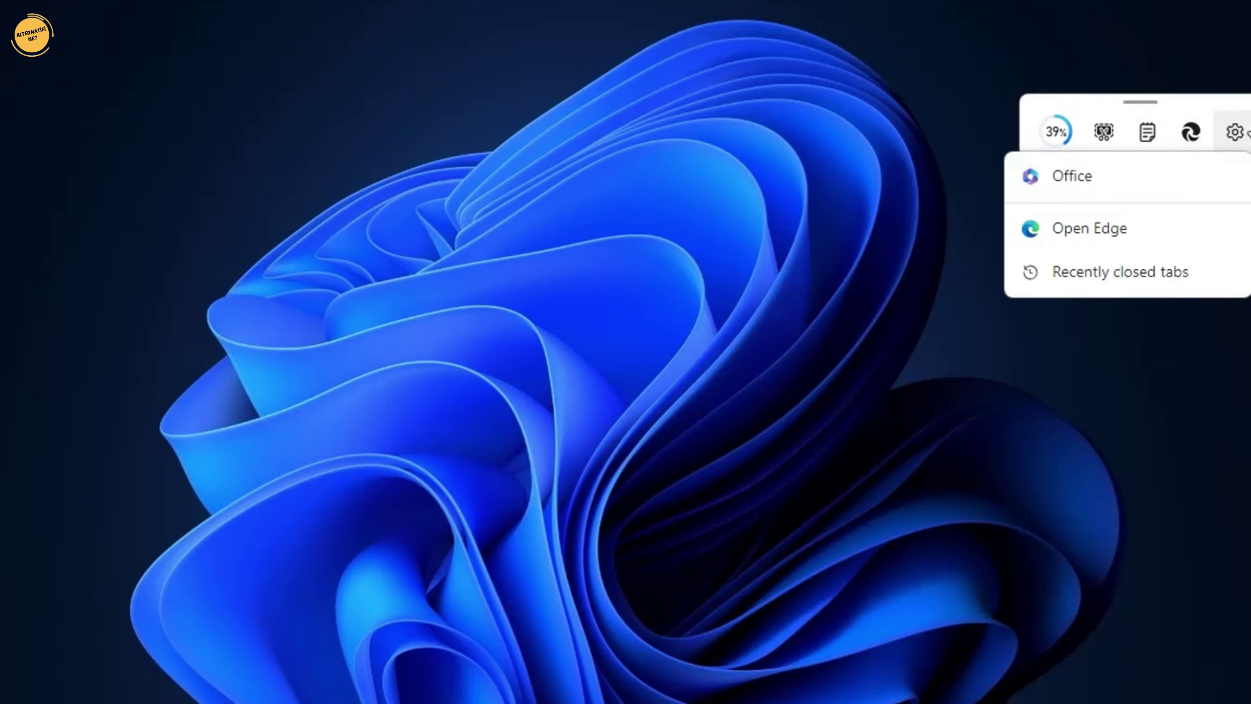
- Go to the Toolbox page through the toolbar's Add tools option and turn off the desktop toolbar
click(1235, 133)
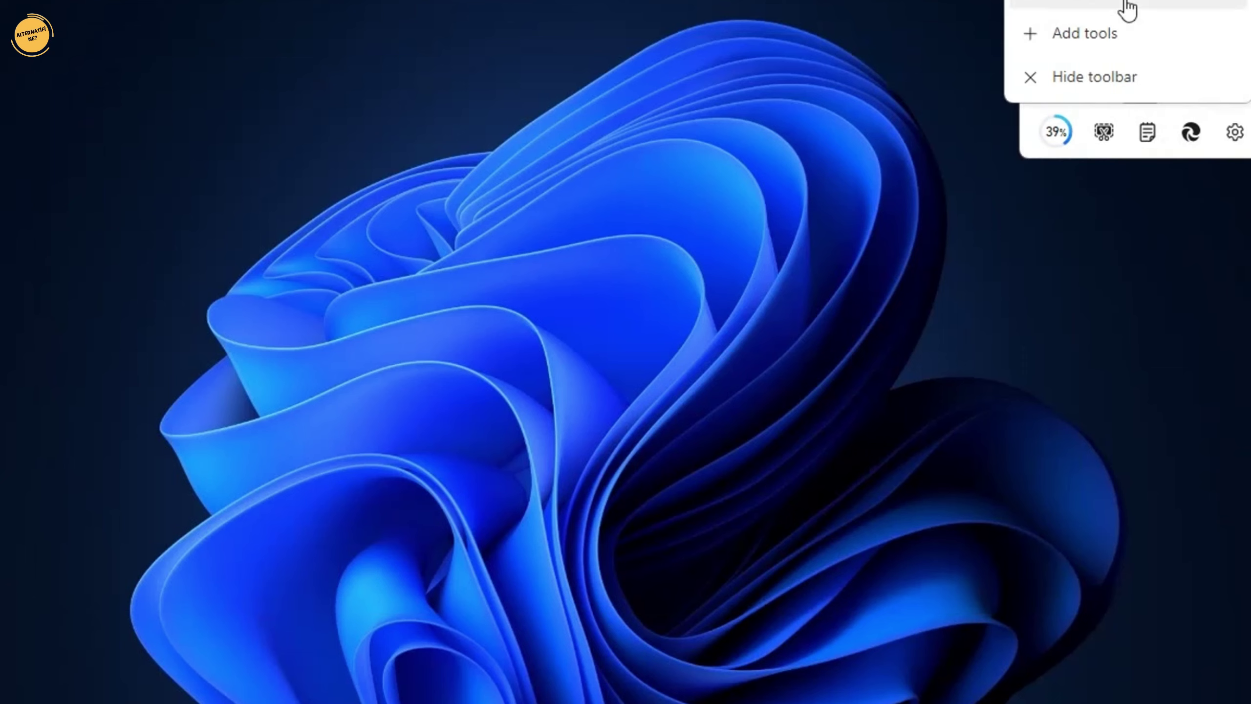
click(1107, 39)
click(917, 111)
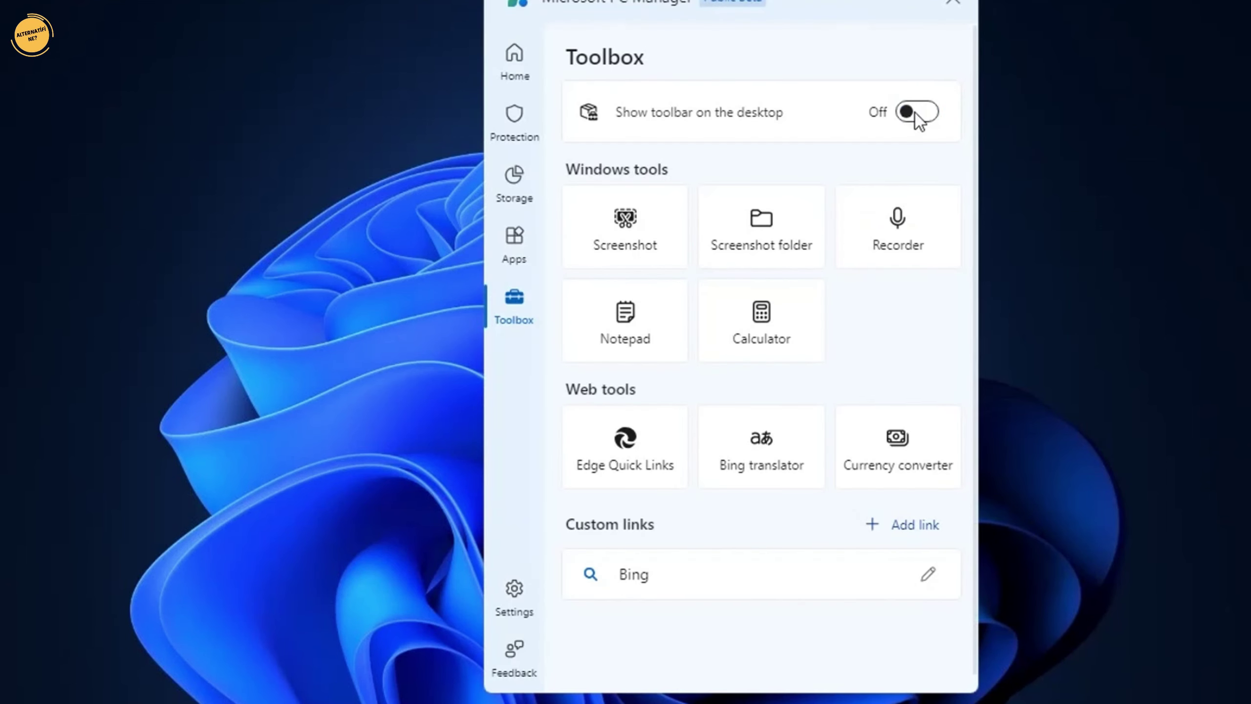
- Move the PC Manager window towards the right edge of the desktop and return to its Home page
drag(856, 6, 1180, 7)
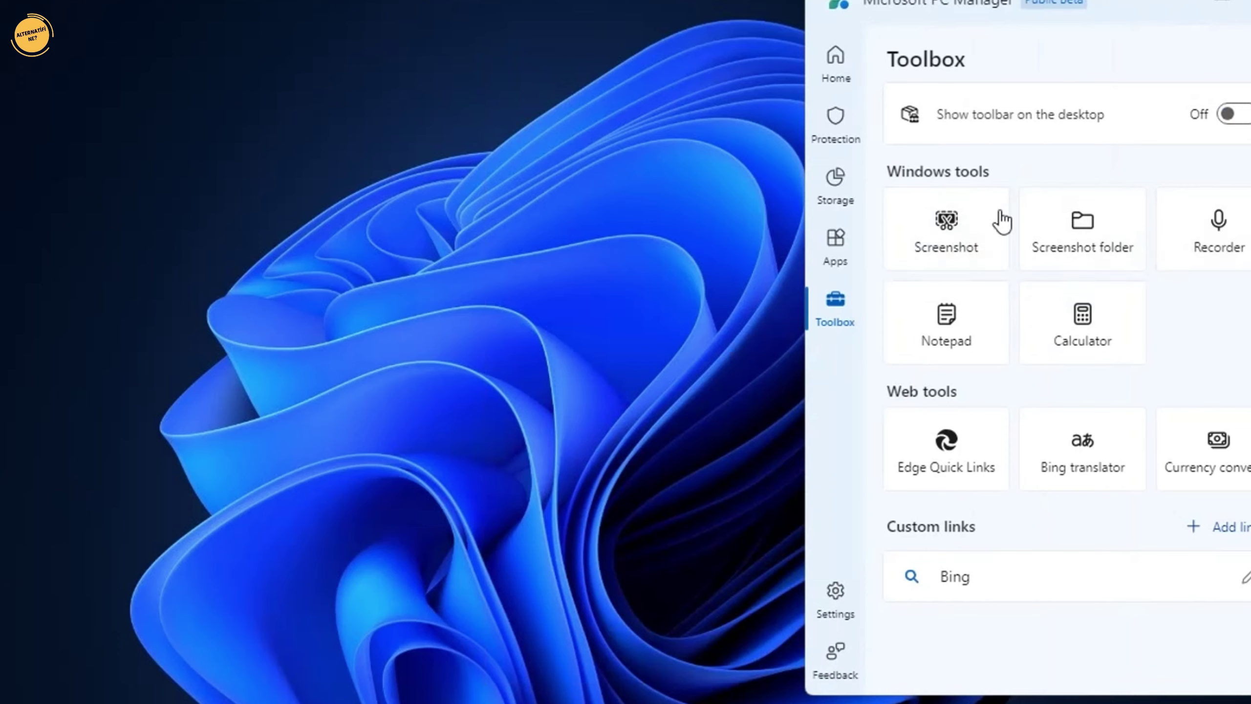
scroll(986, 282, down, 1)
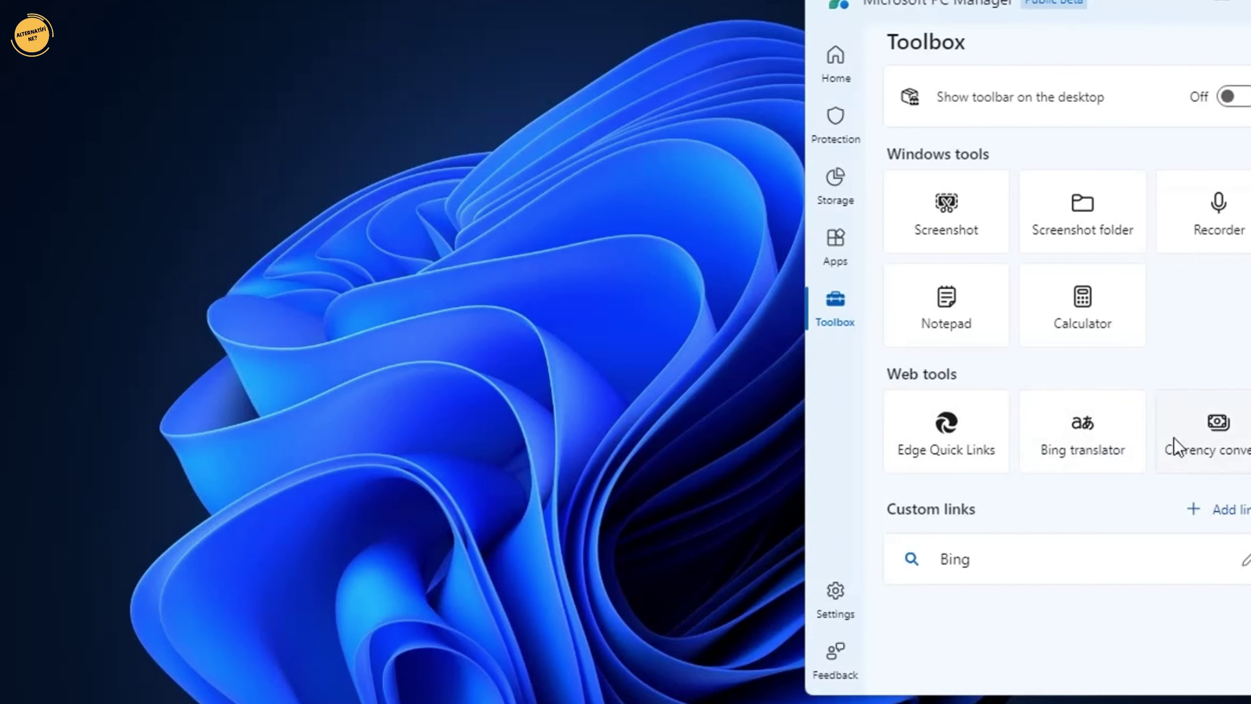
click(837, 69)
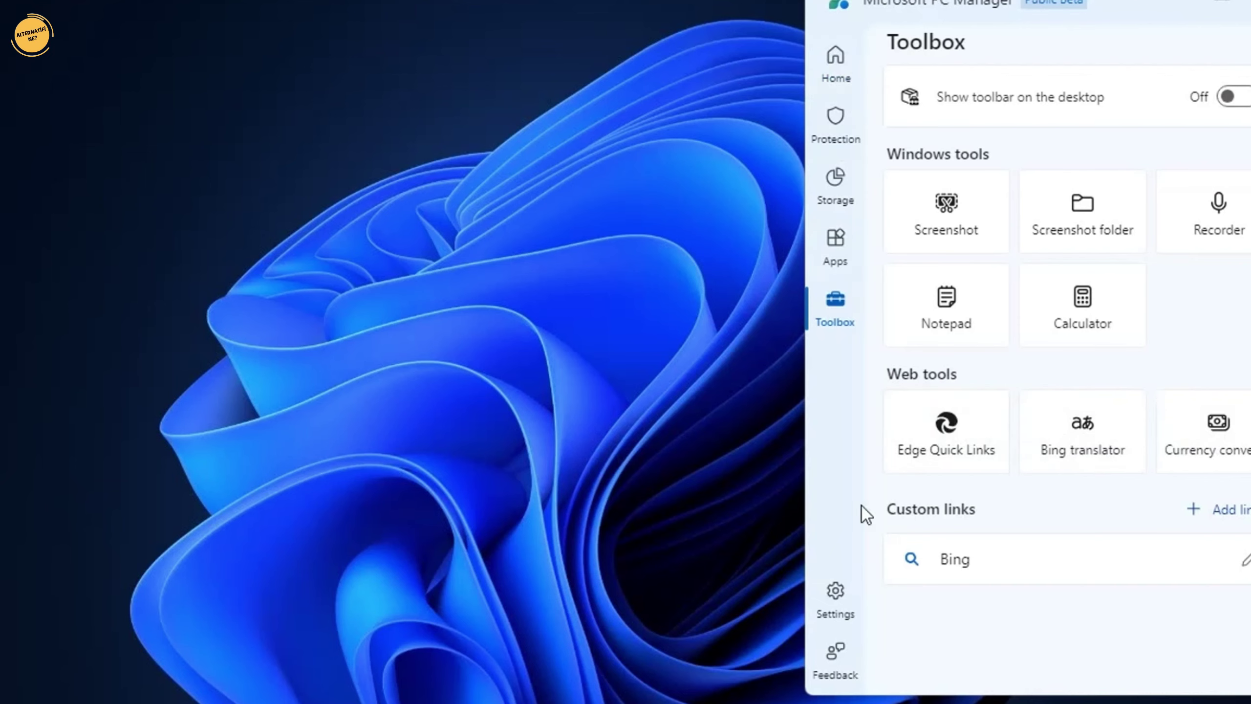
click(845, 77)
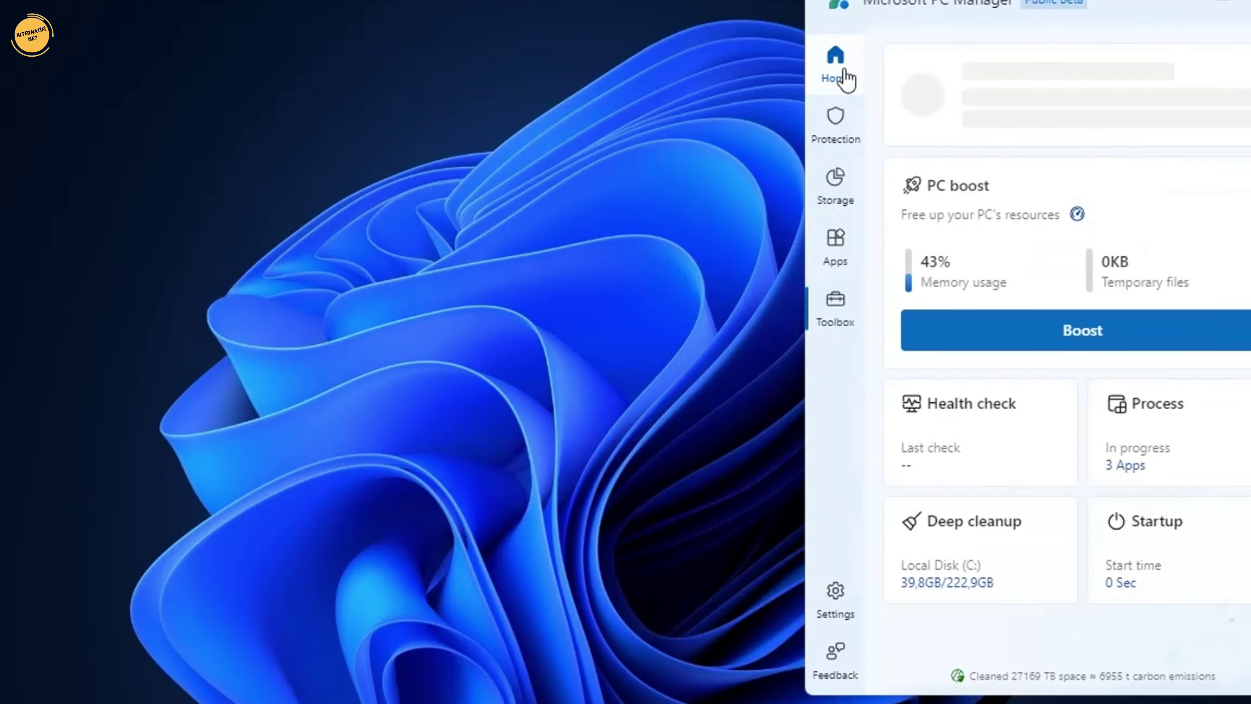